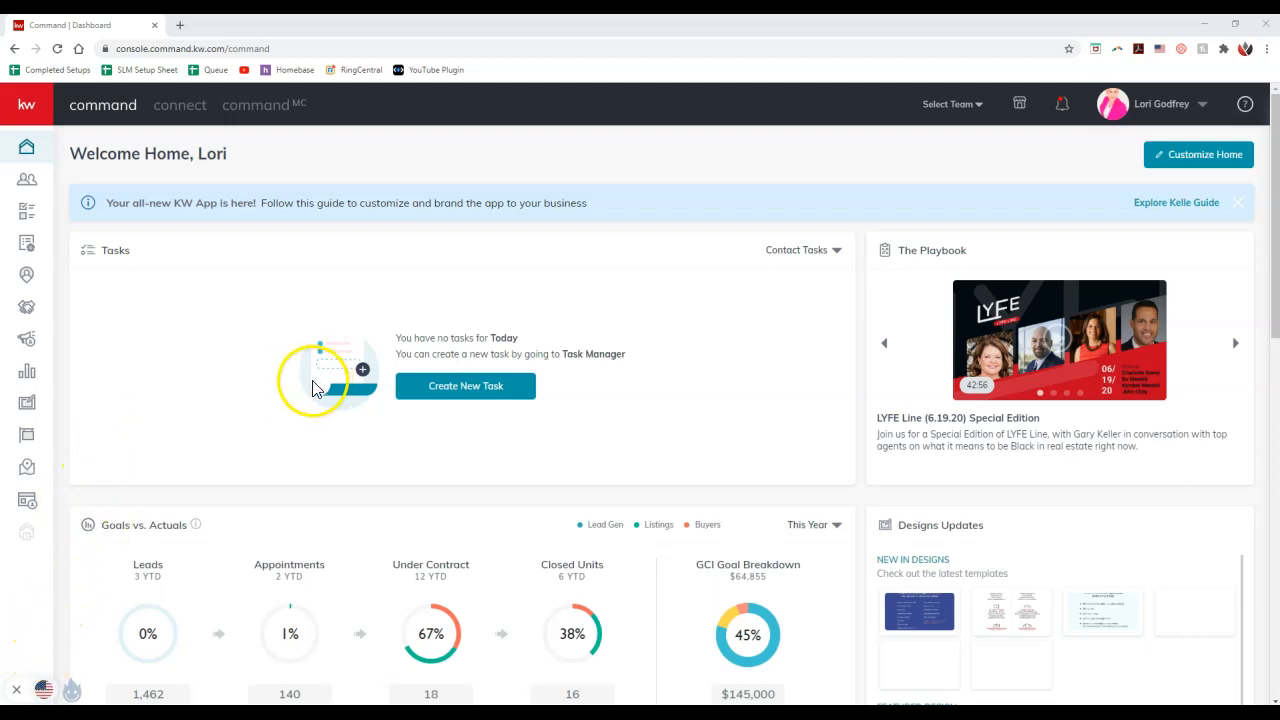
Dismiss the KW App guide banner and open the account settings to the connected Applications page
left_click(1238, 202)
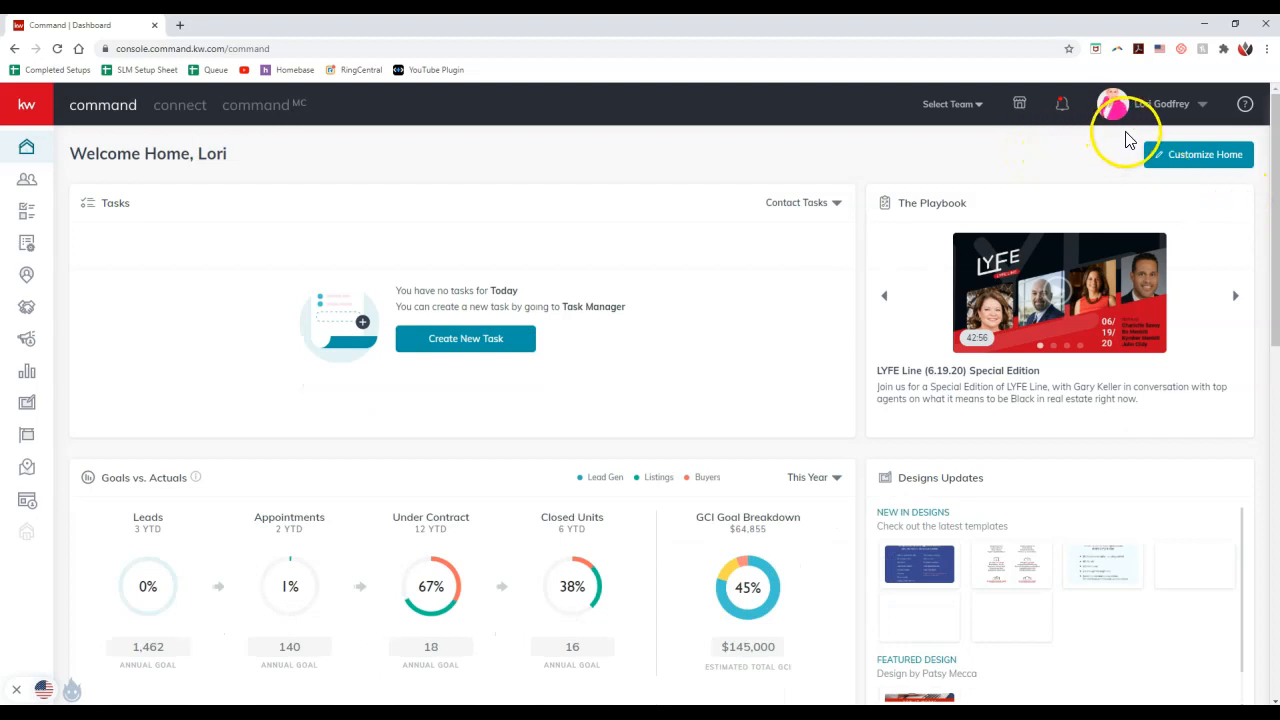
left_click(1193, 116)
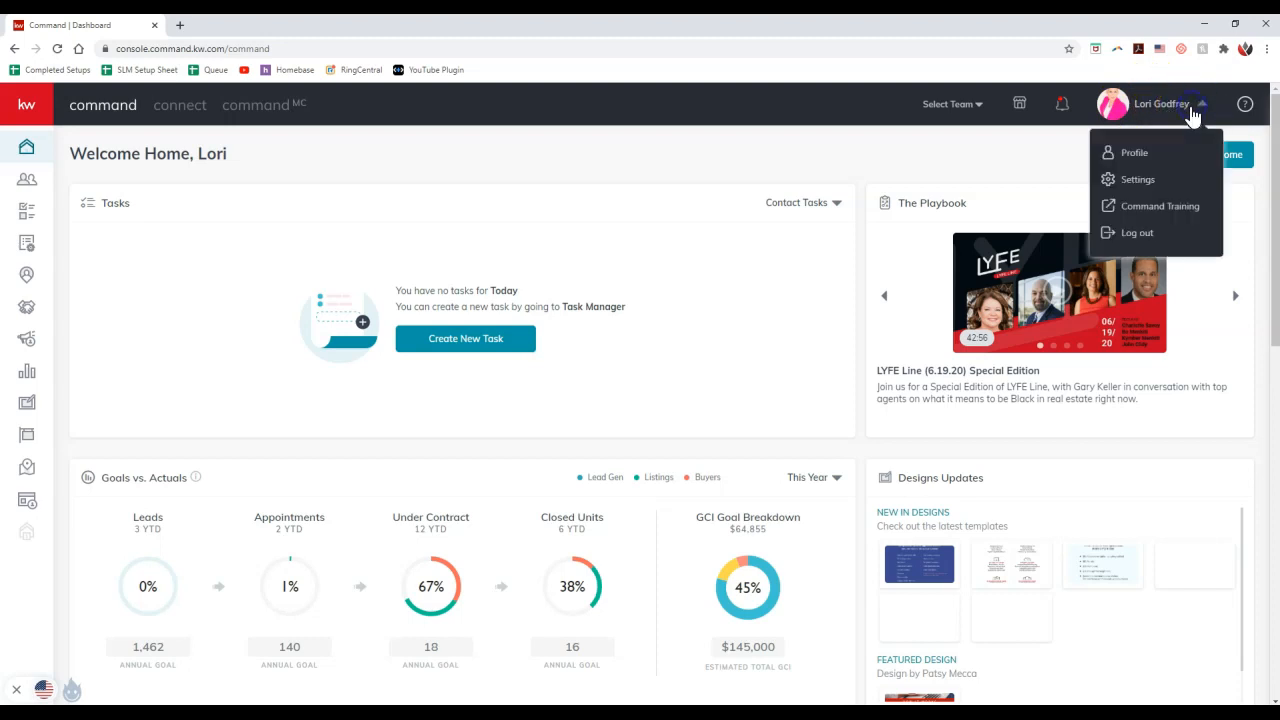
left_click(1165, 190)
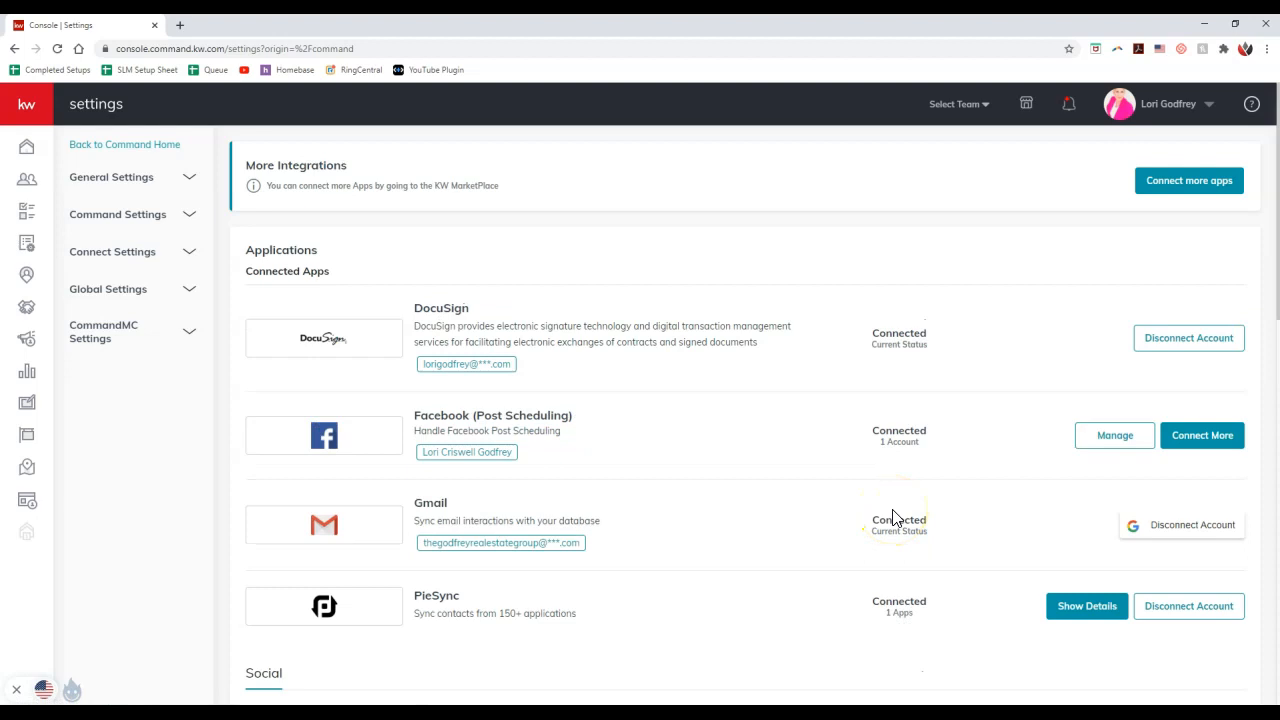
left_click(118, 214)
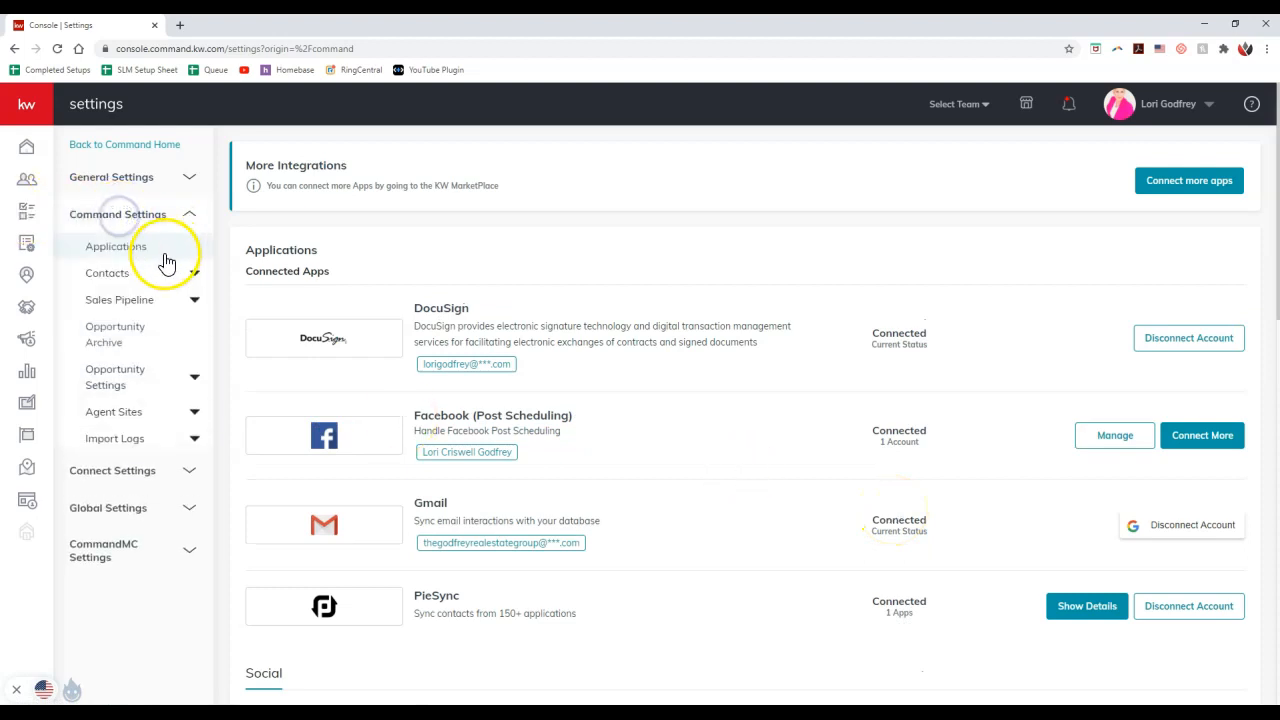
left_click(166, 219)
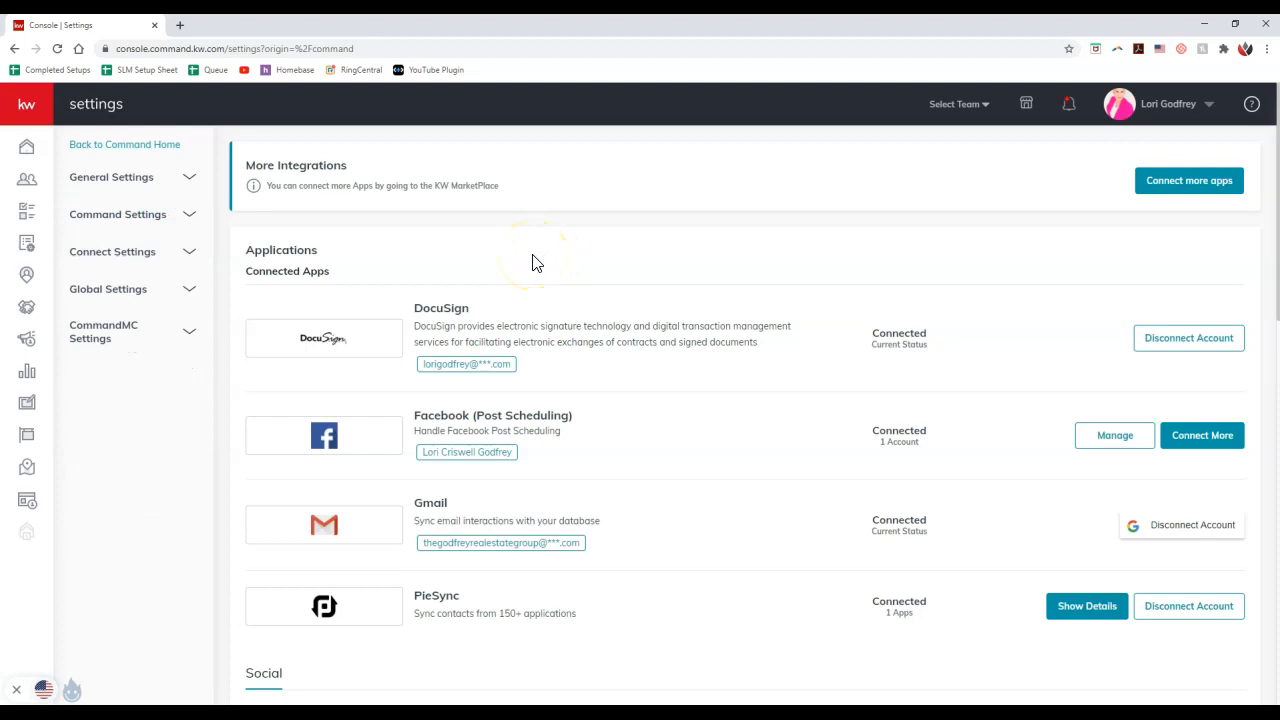
Examine the sender name in the Command Email configuration under Email Services, leaving it unedited
scroll(532, 262, "down", 10)
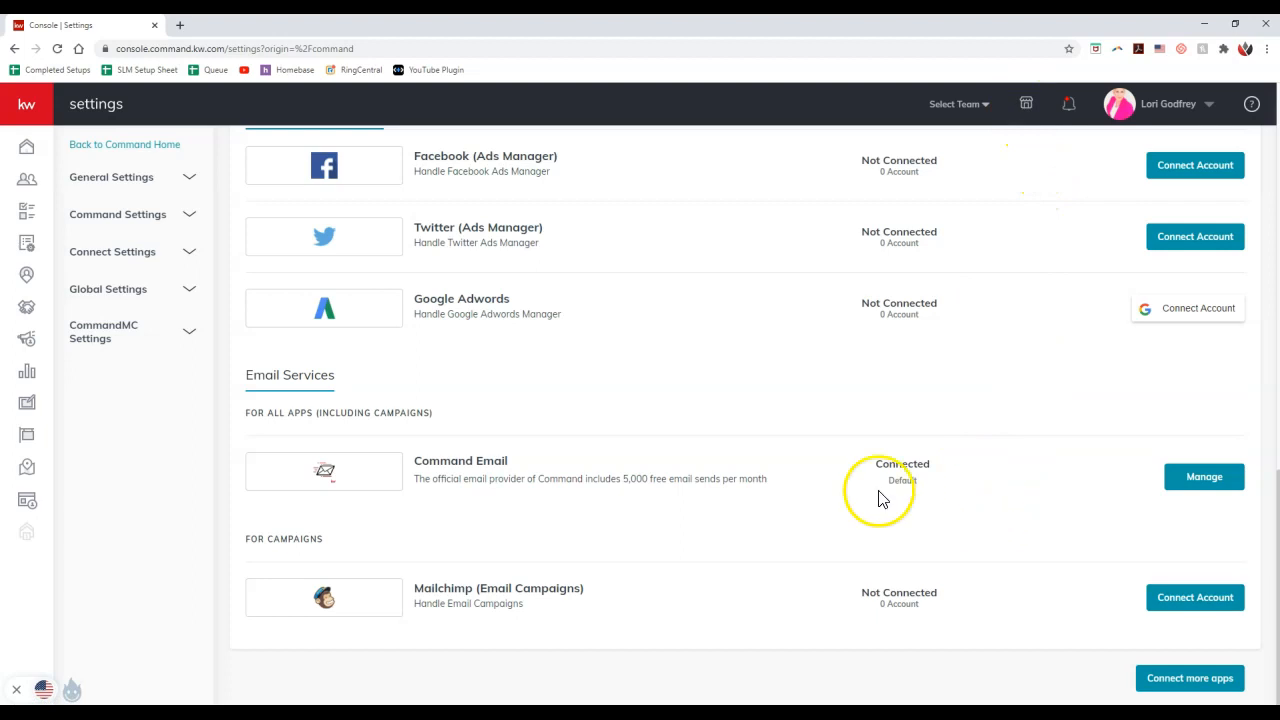
left_click(1191, 484)
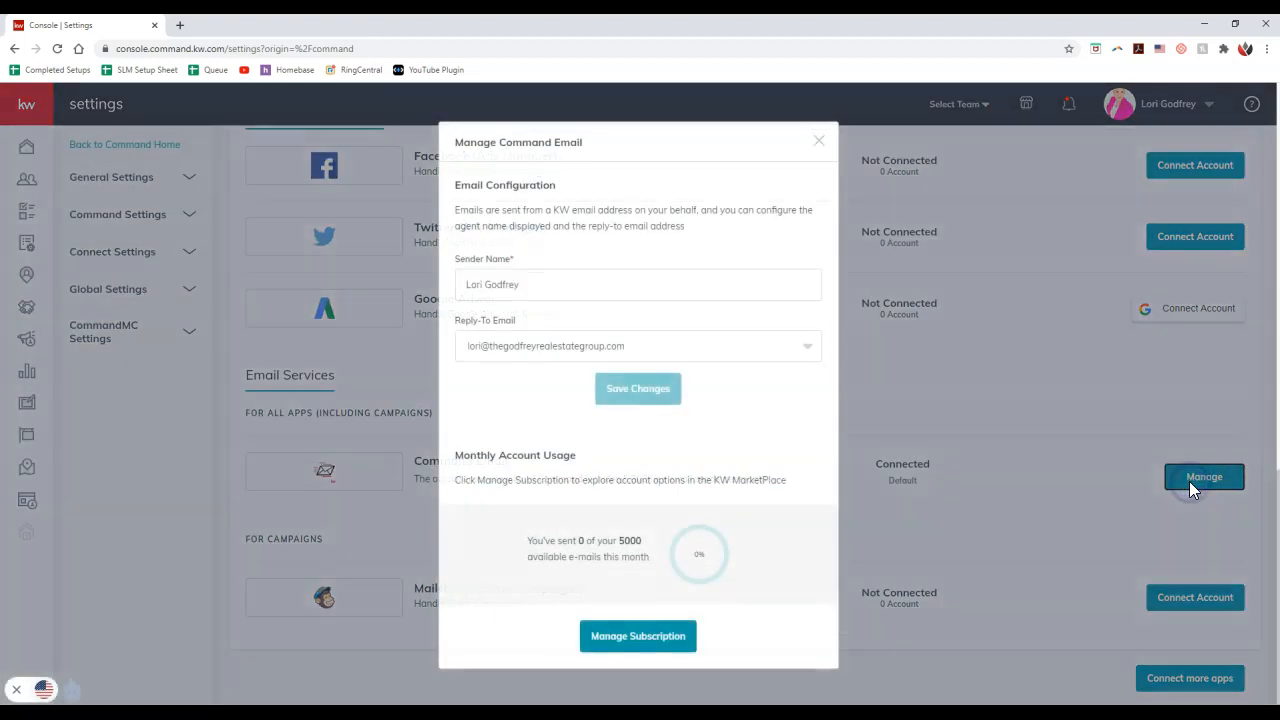
left_click_drag(609, 284, 437, 284)
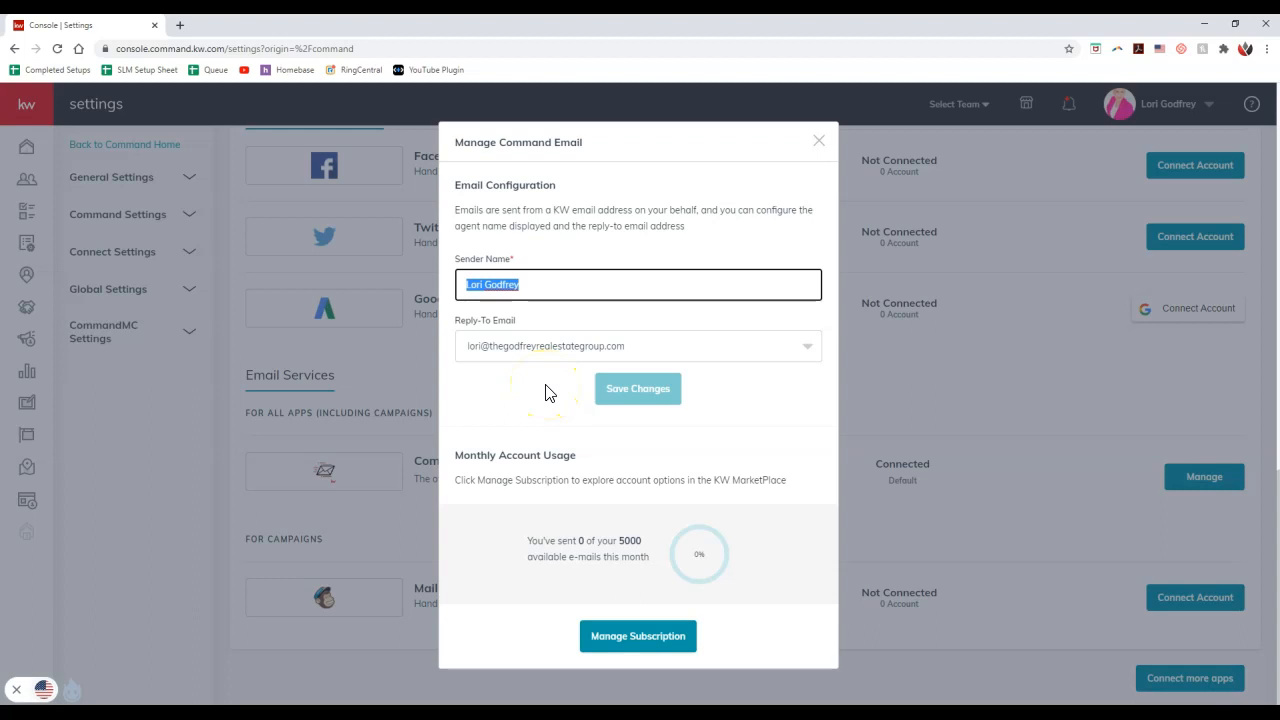
left_click(560, 252)
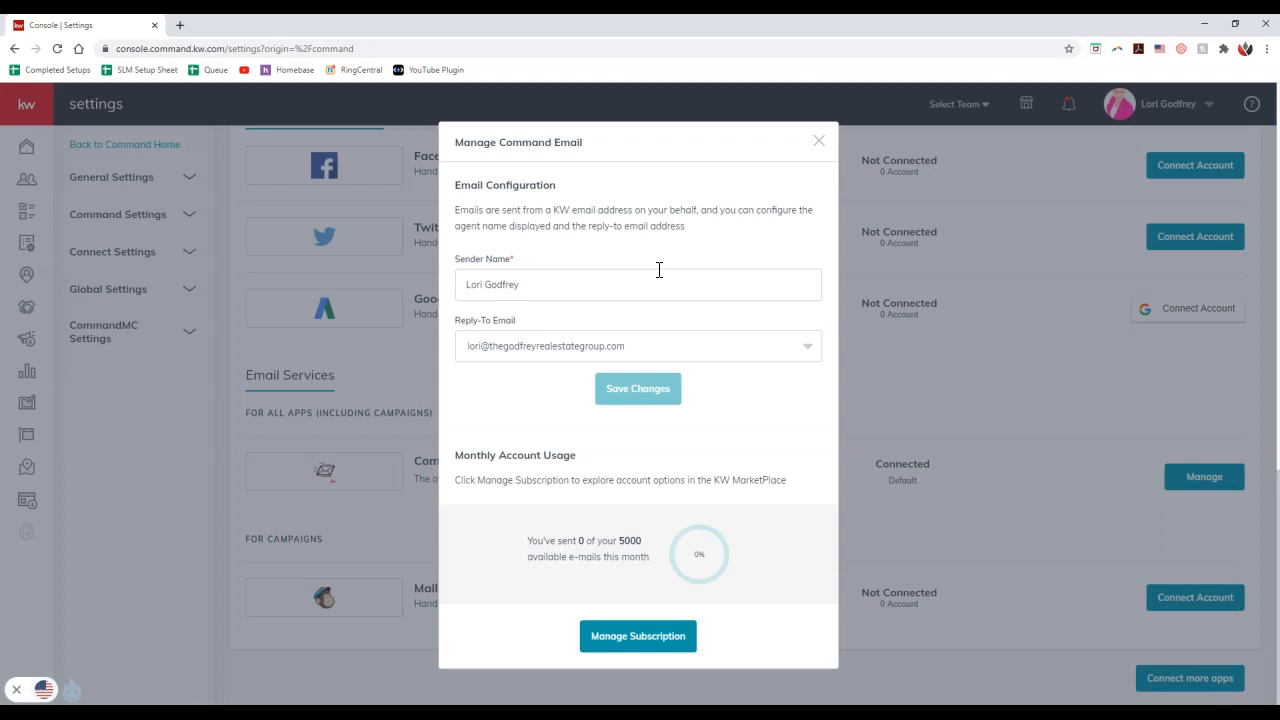
triple_click(620, 286)
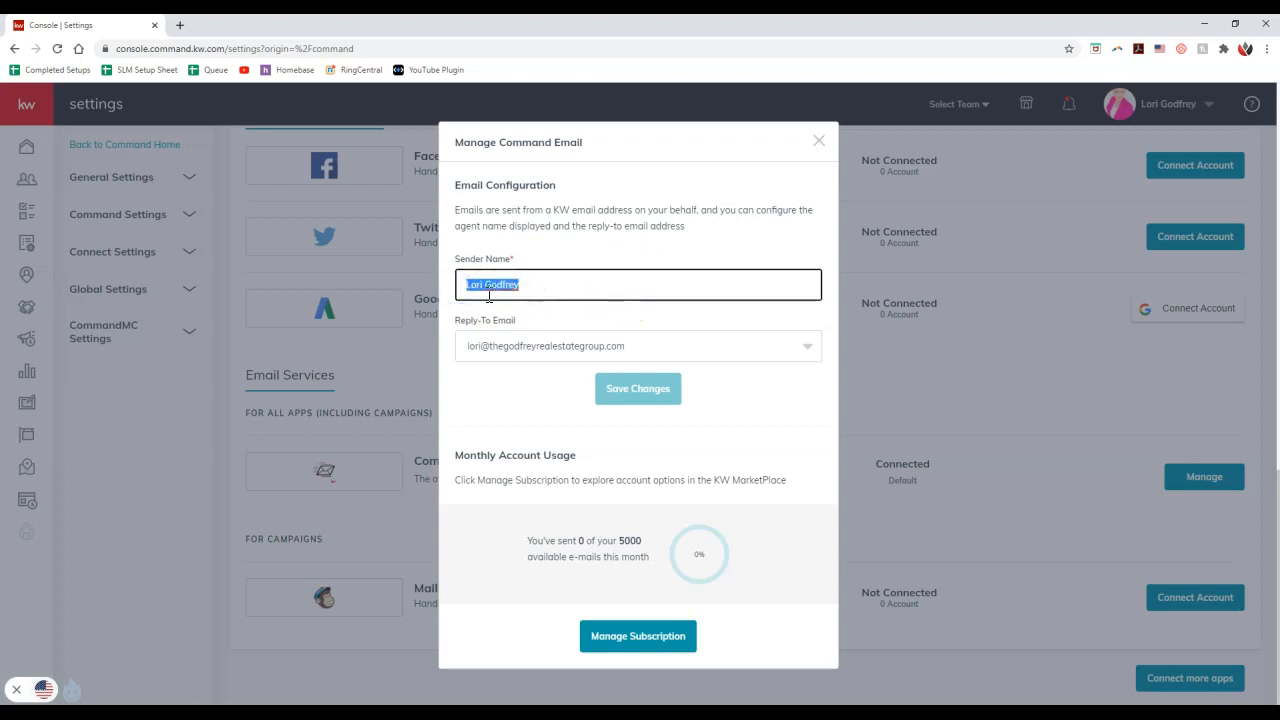
left_click(522, 372)
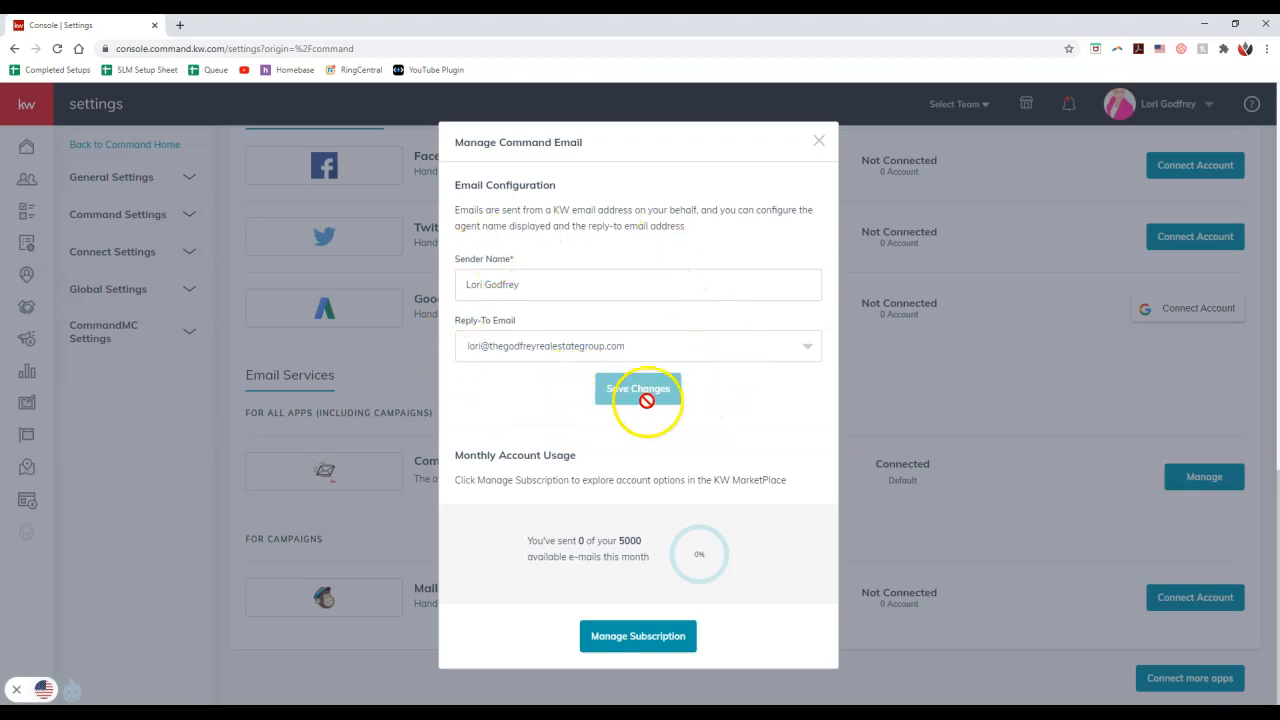
left_click(818, 140)
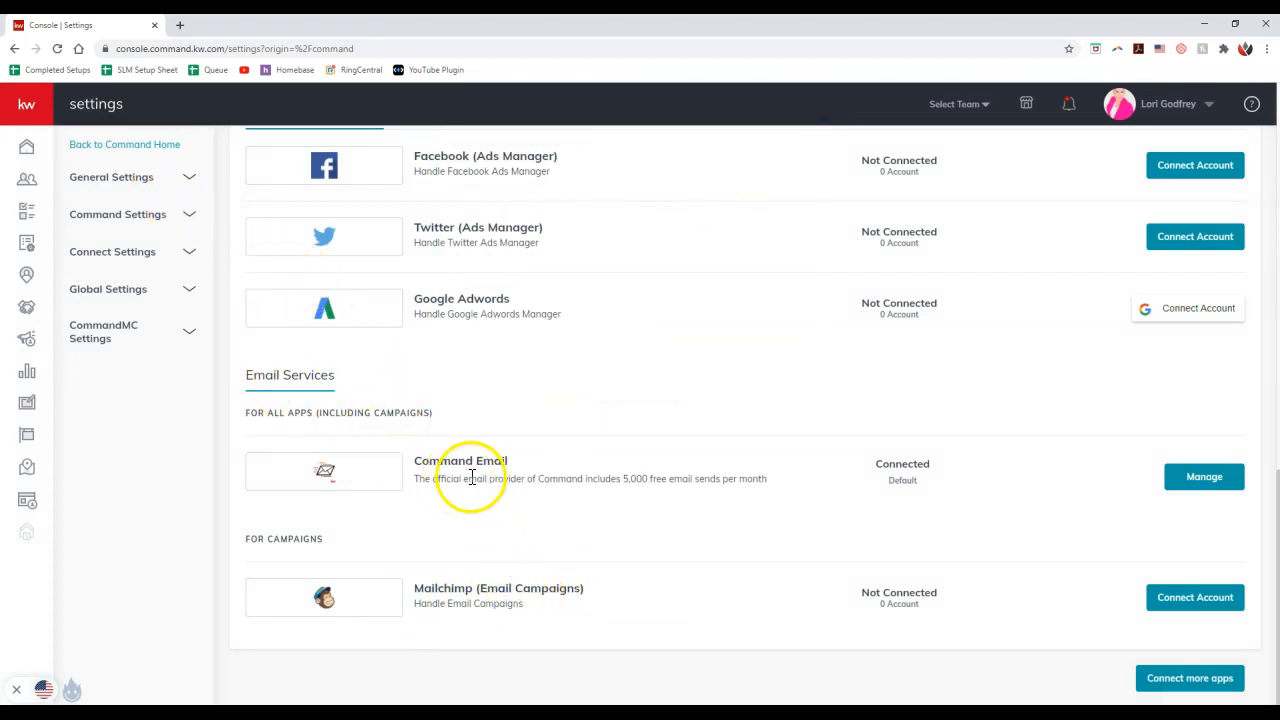
Examine the available reply-to addresses in the Command Email configuration and close it without saving
left_click(1200, 480)
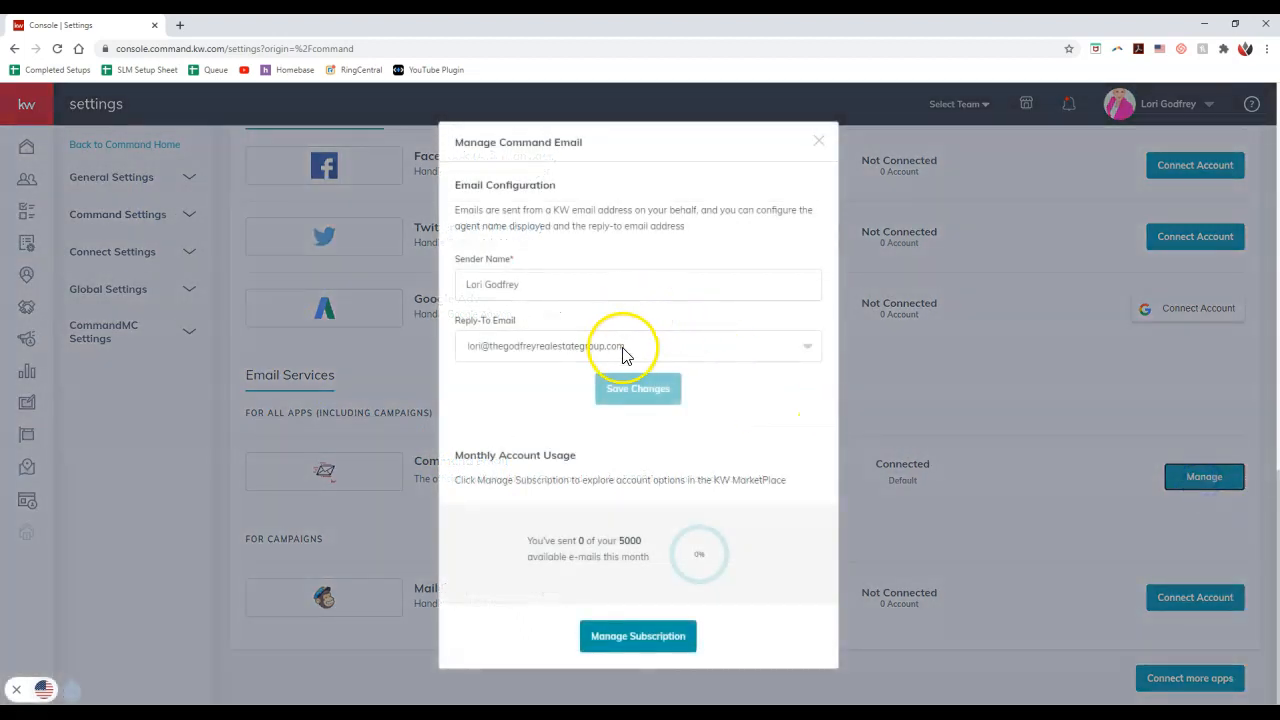
left_click(630, 350)
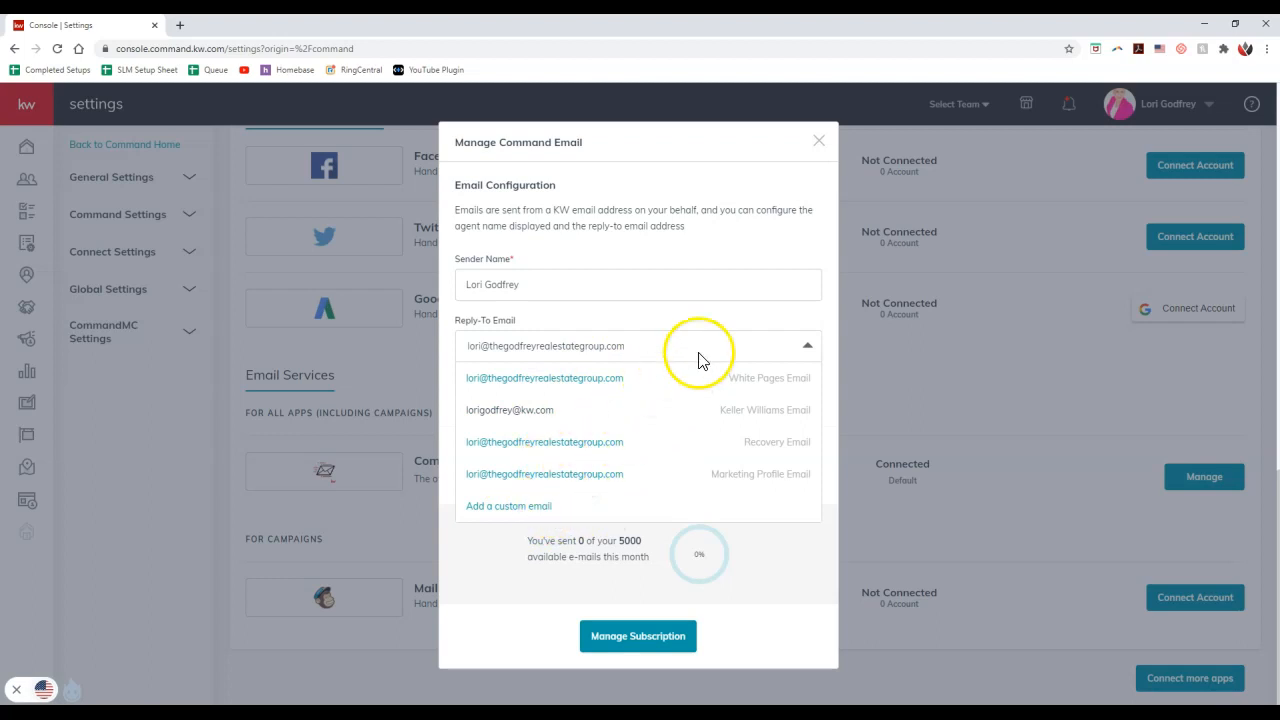
left_click(738, 342)
left_click(818, 141)
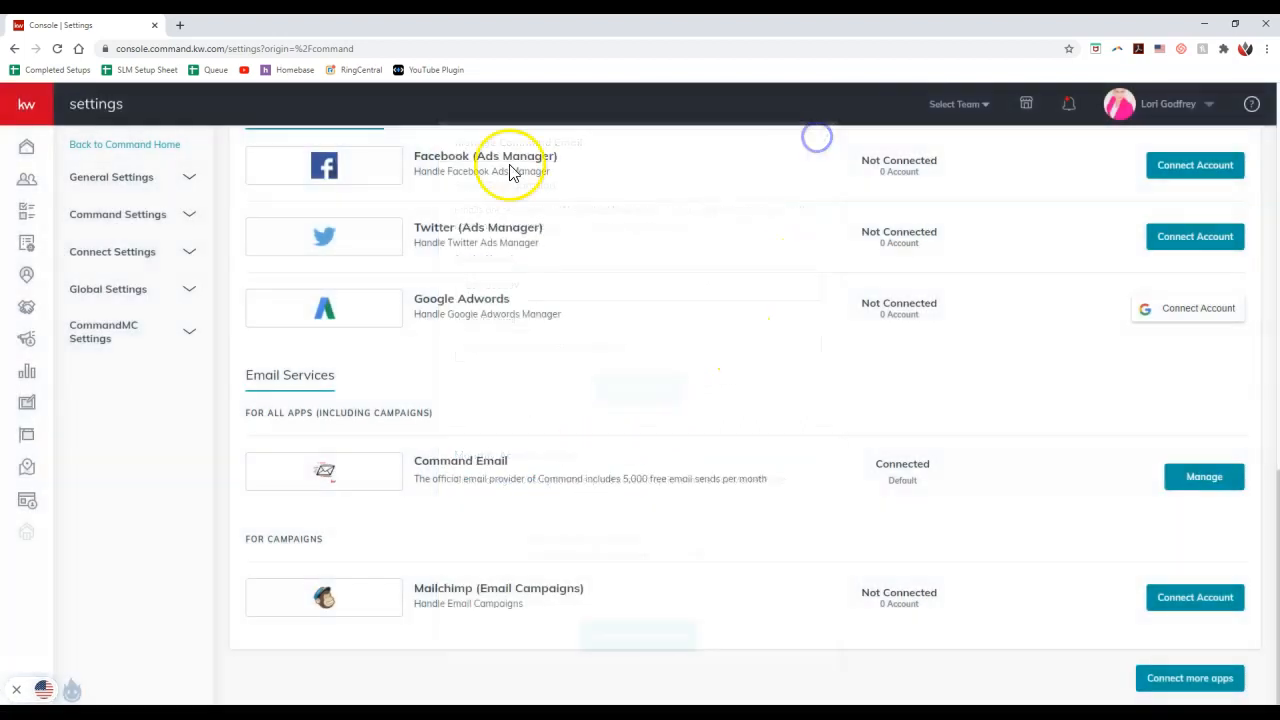
Go to Campaigns and start a new campaign of the Email type
left_click(41, 108)
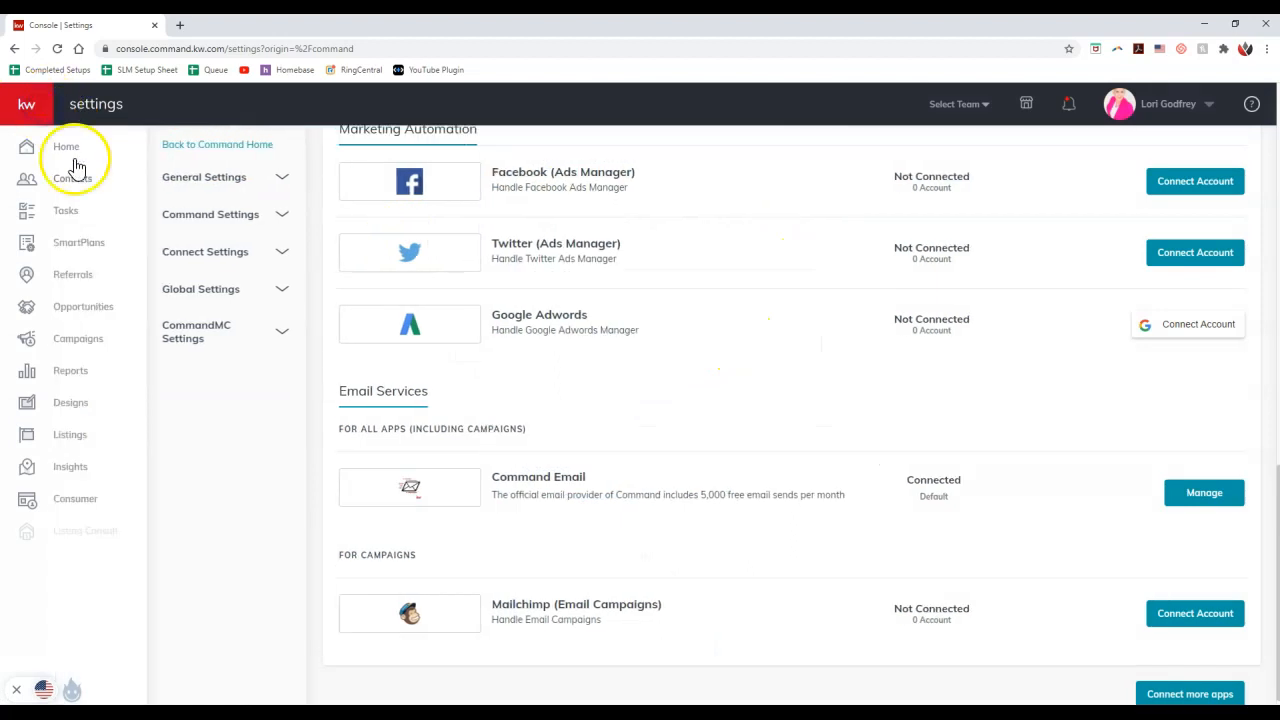
left_click(79, 344)
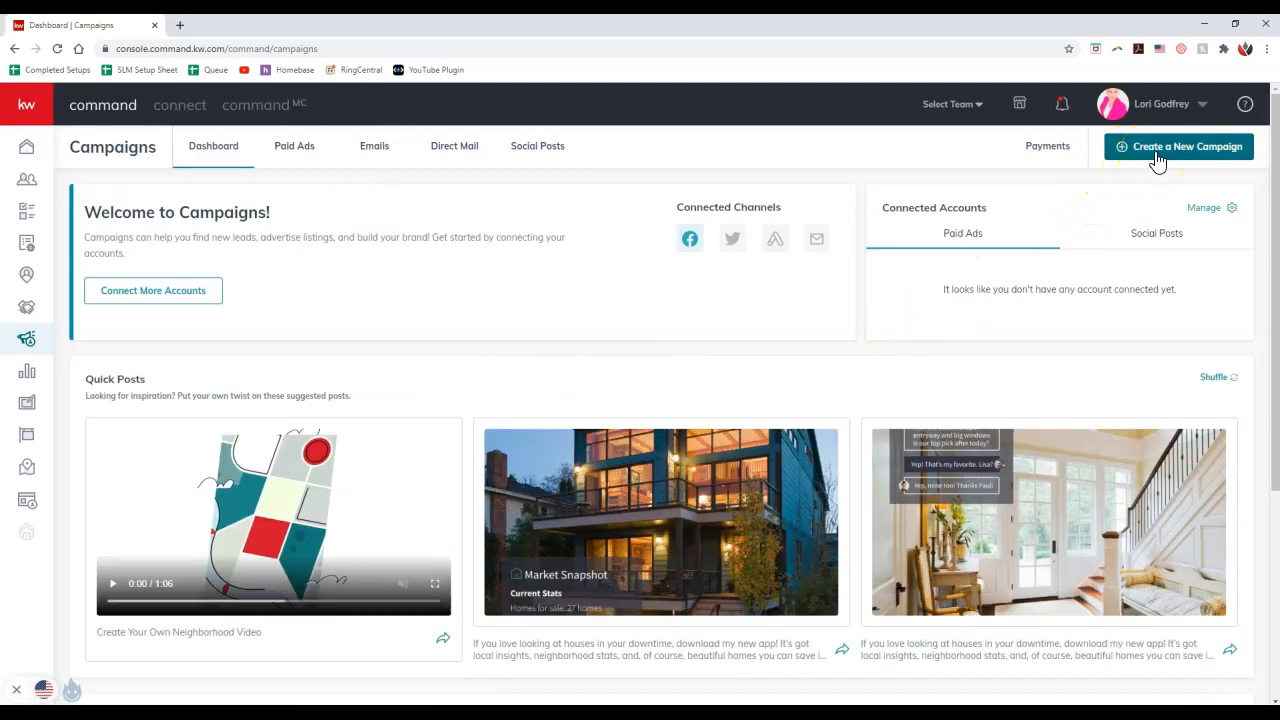
left_click(1157, 158)
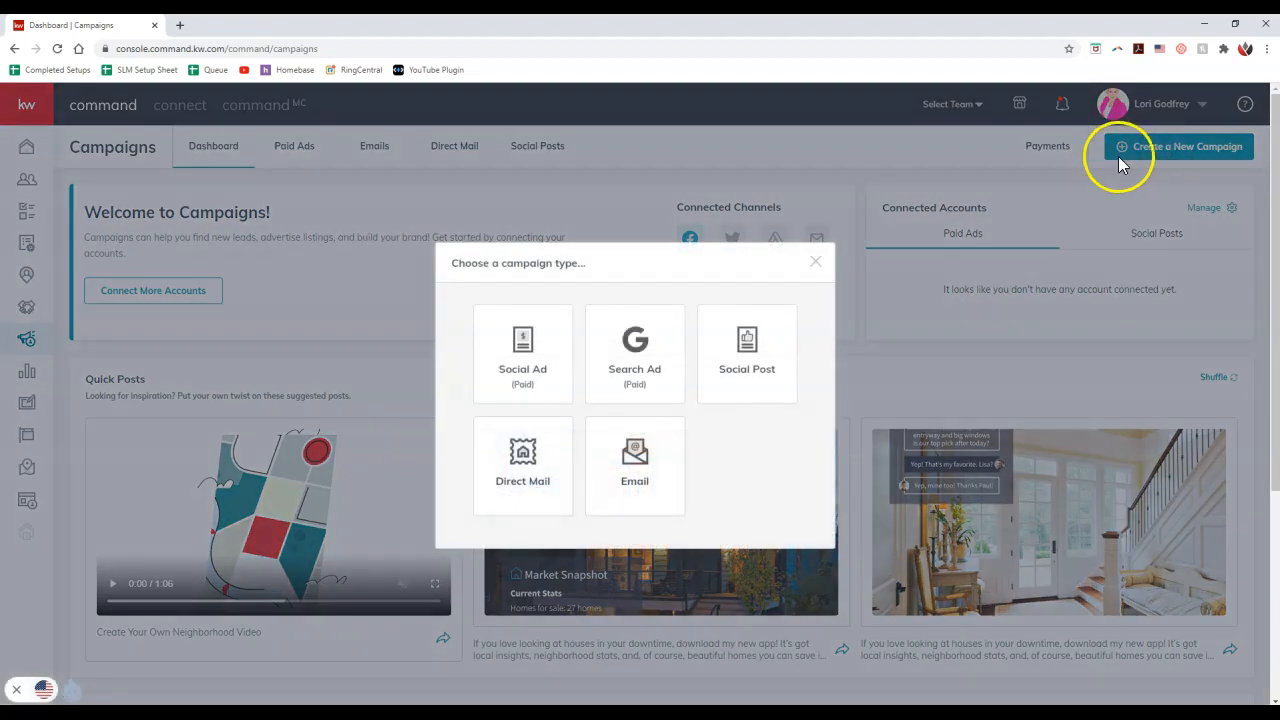
left_click(640, 482)
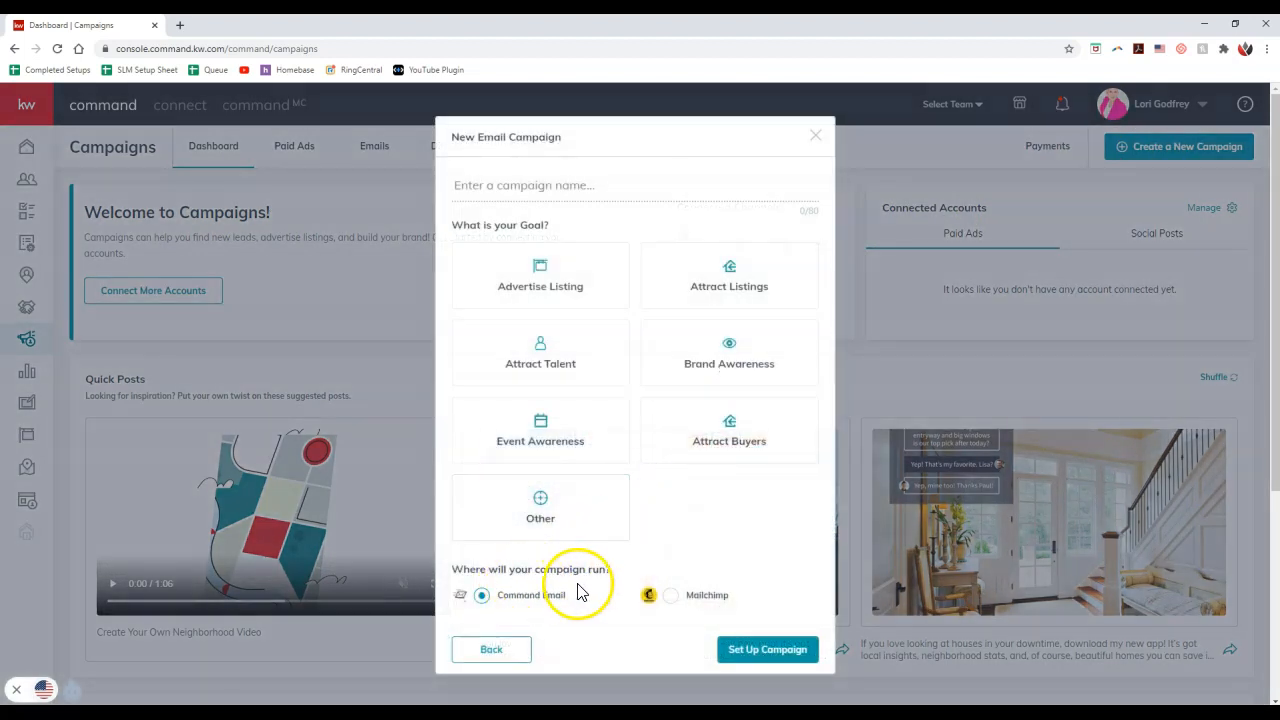
Set up the email campaign with the name "test" and the goal Other, keeping Command Email as the channel and declining to connect Mailchimp
left_click(672, 602)
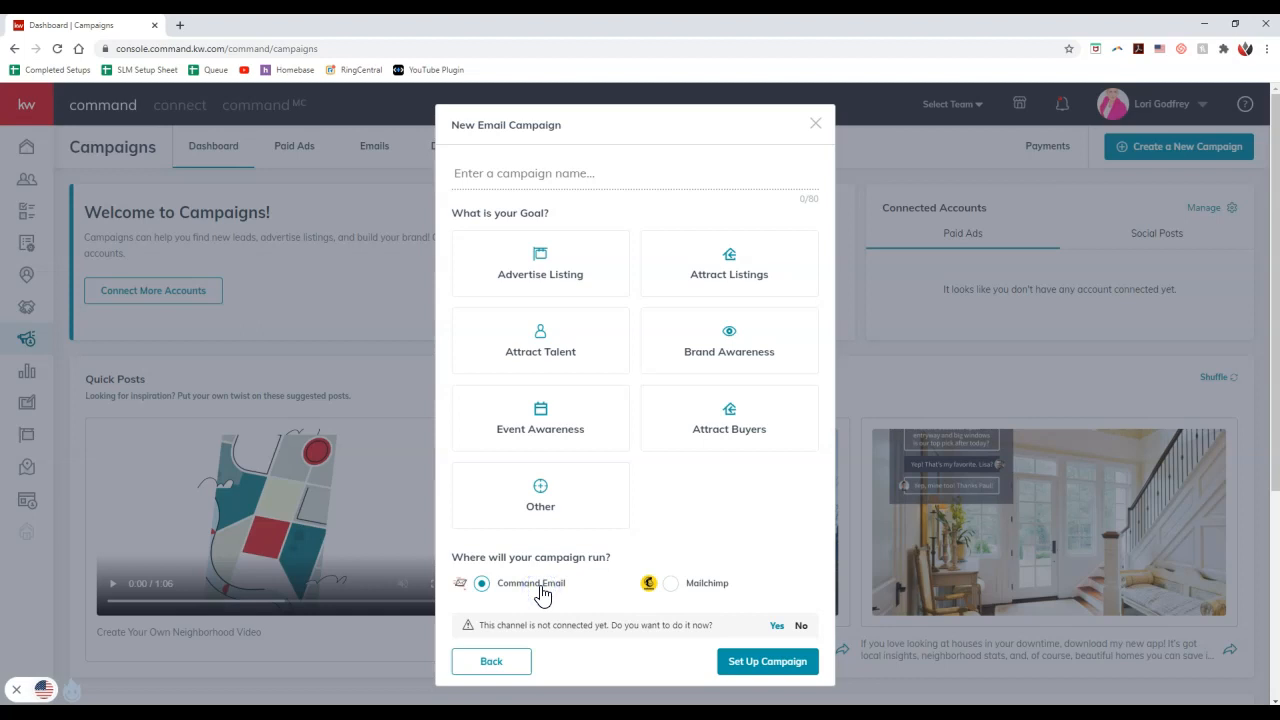
left_click(802, 627)
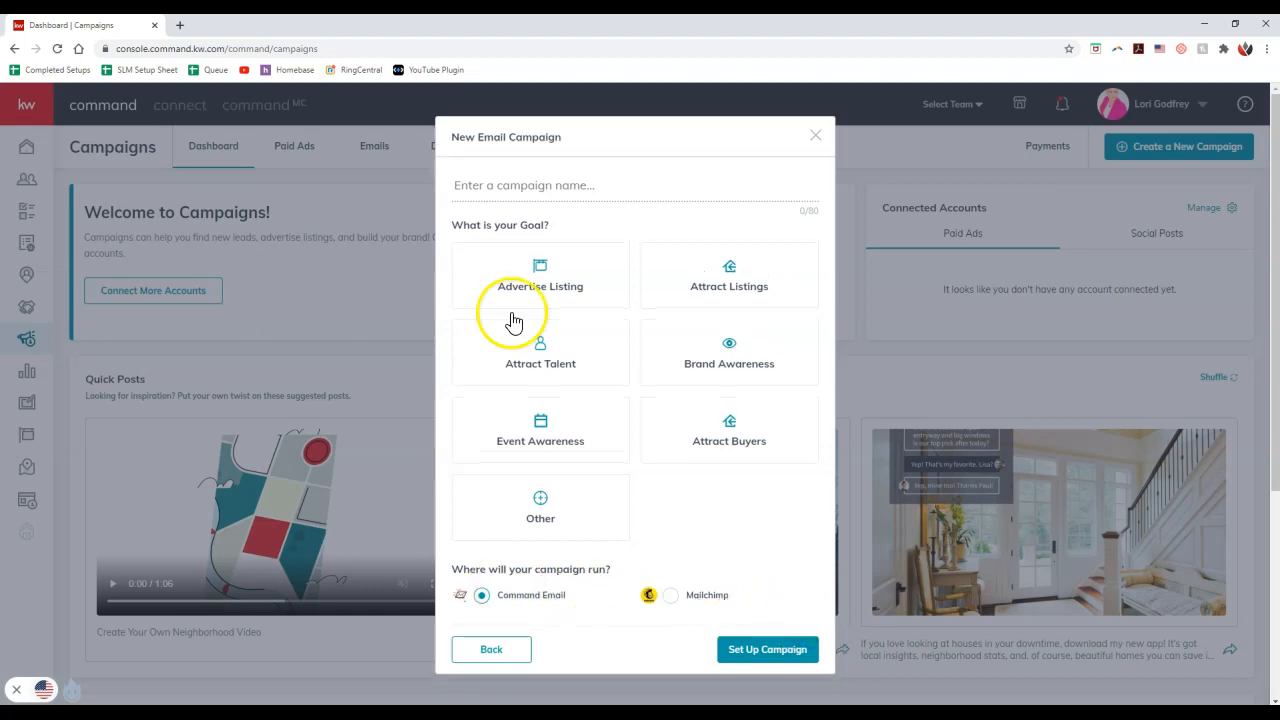
left_click(560, 196)
type("test")
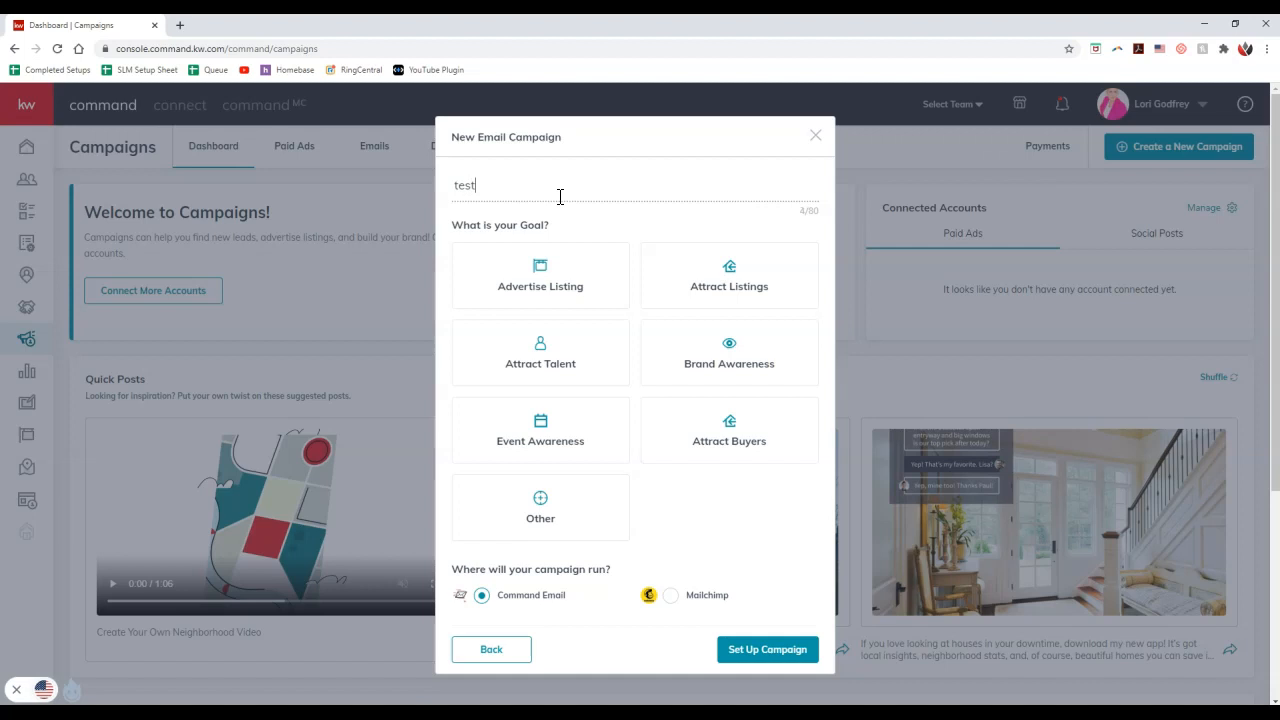
left_click(607, 508)
left_click(790, 656)
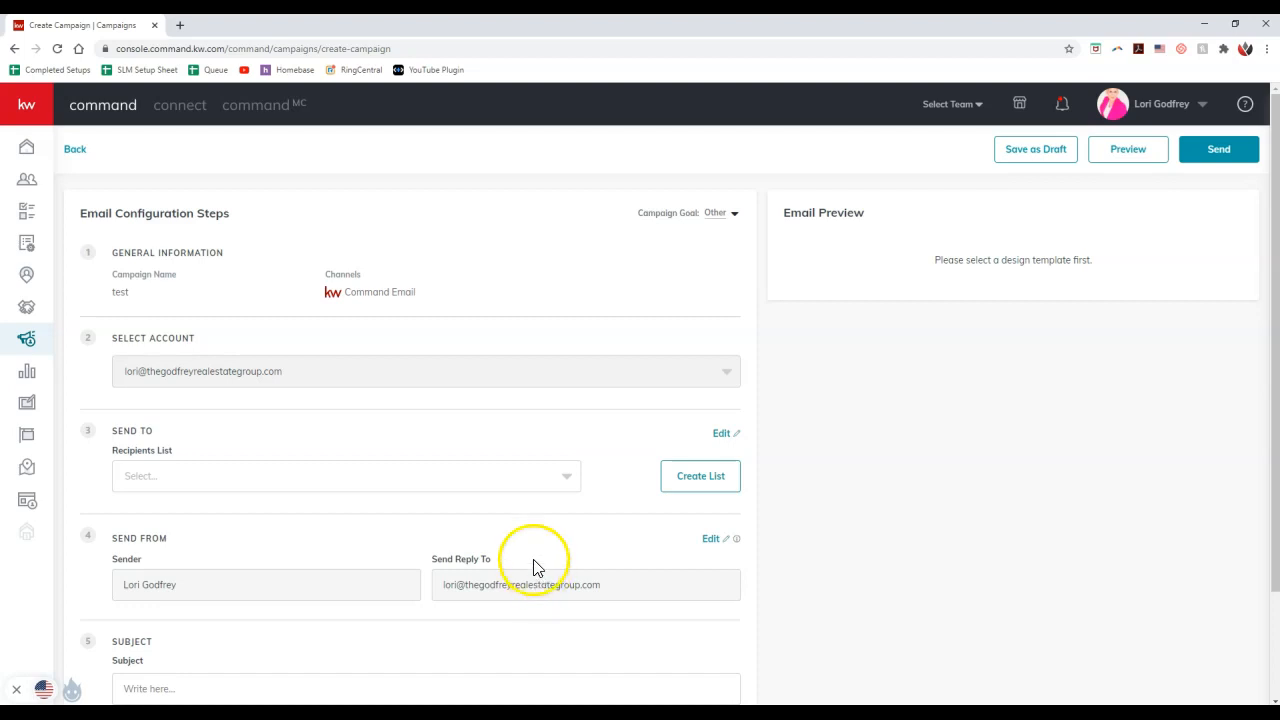
Check the recipients list options and the Create List form, then close the form without creating a list
left_click(528, 476)
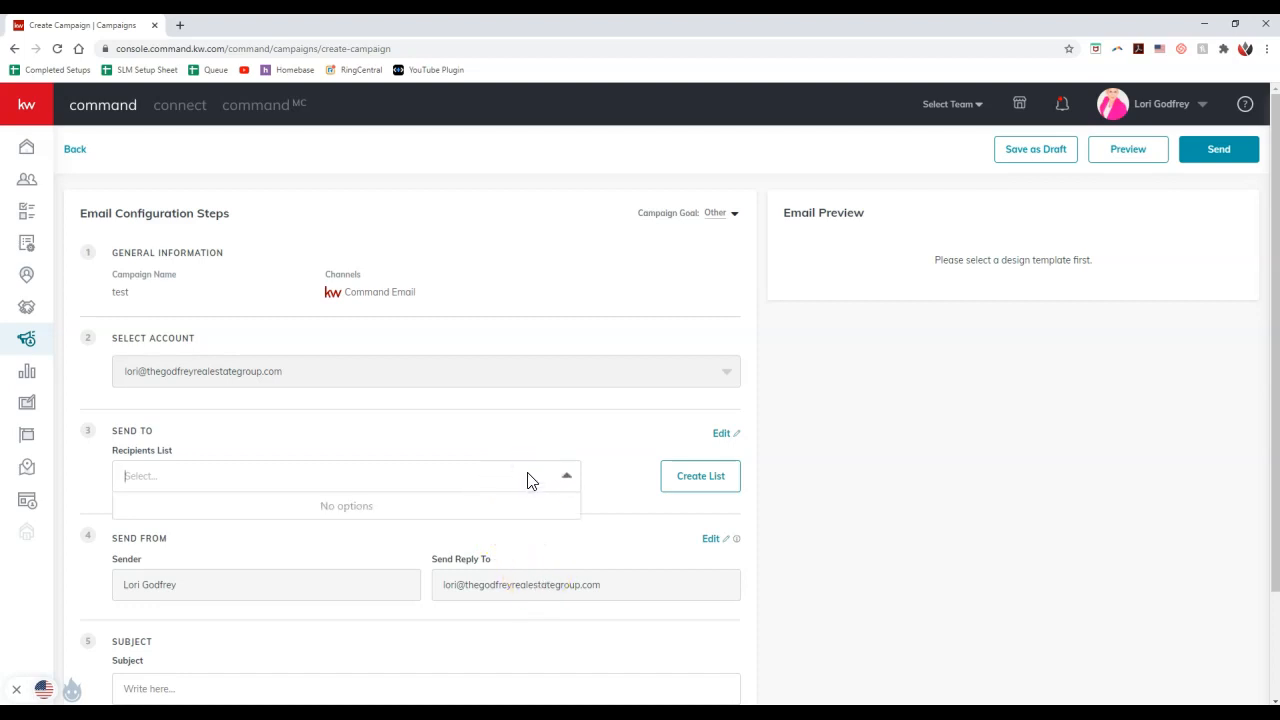
left_click(638, 470)
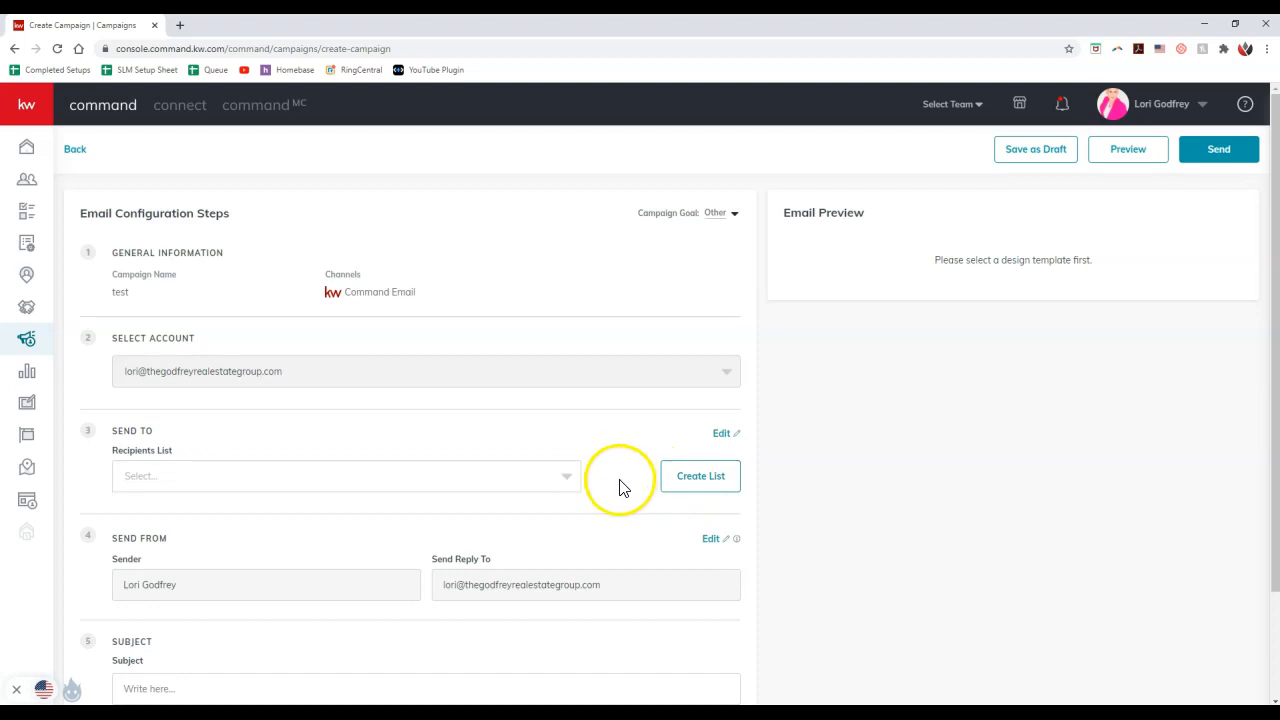
scroll(620, 485, "down", 2)
left_click(710, 352)
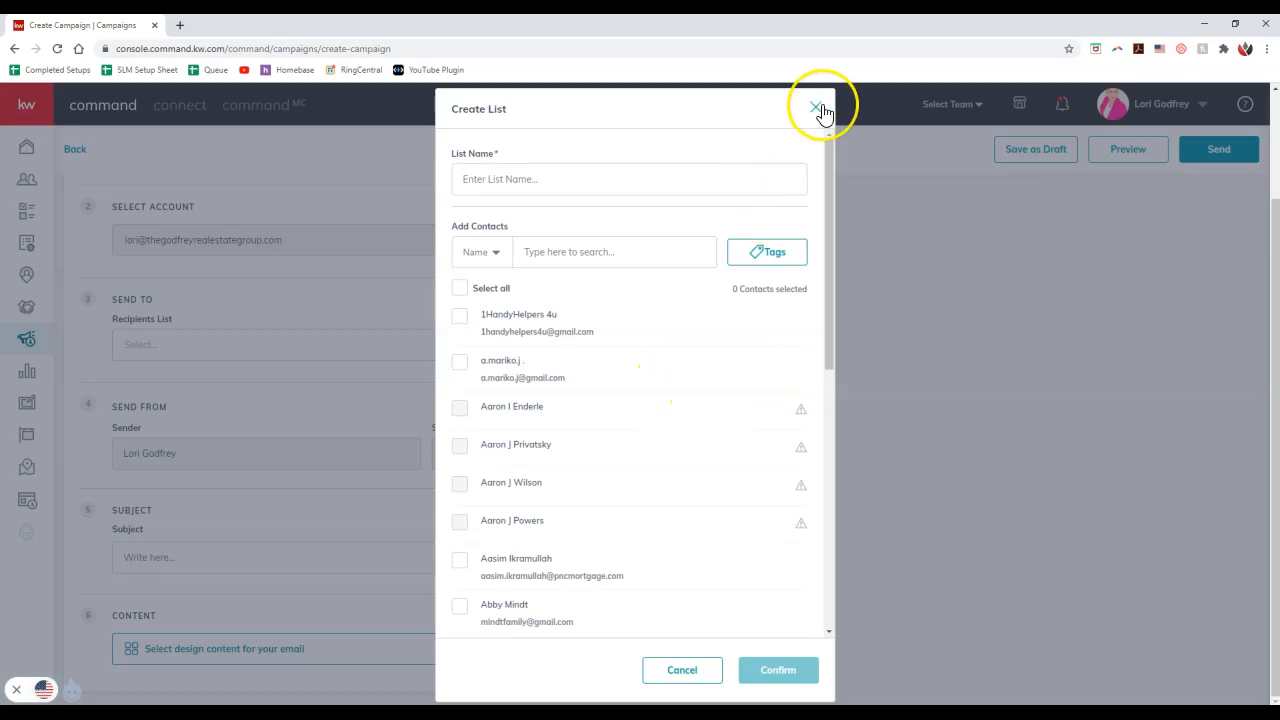
left_click(817, 108)
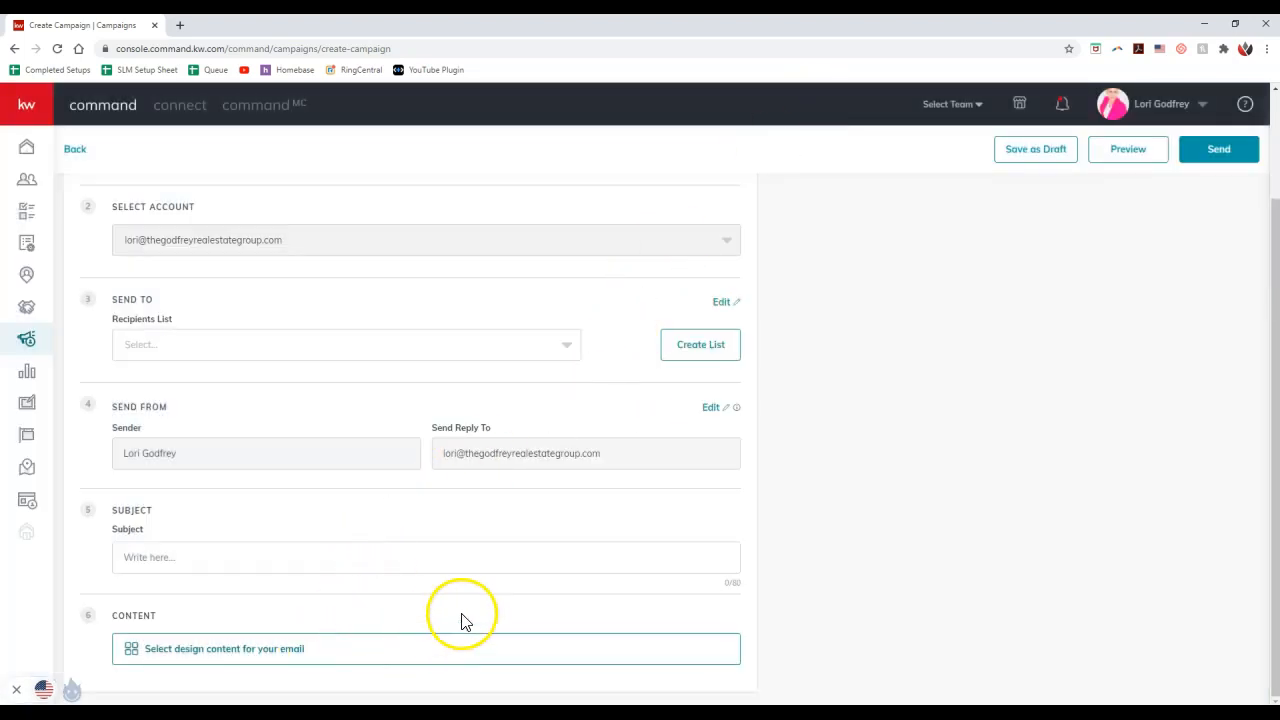
Review the campaign's channel in the General Information section
scroll(460, 617, "up", 3)
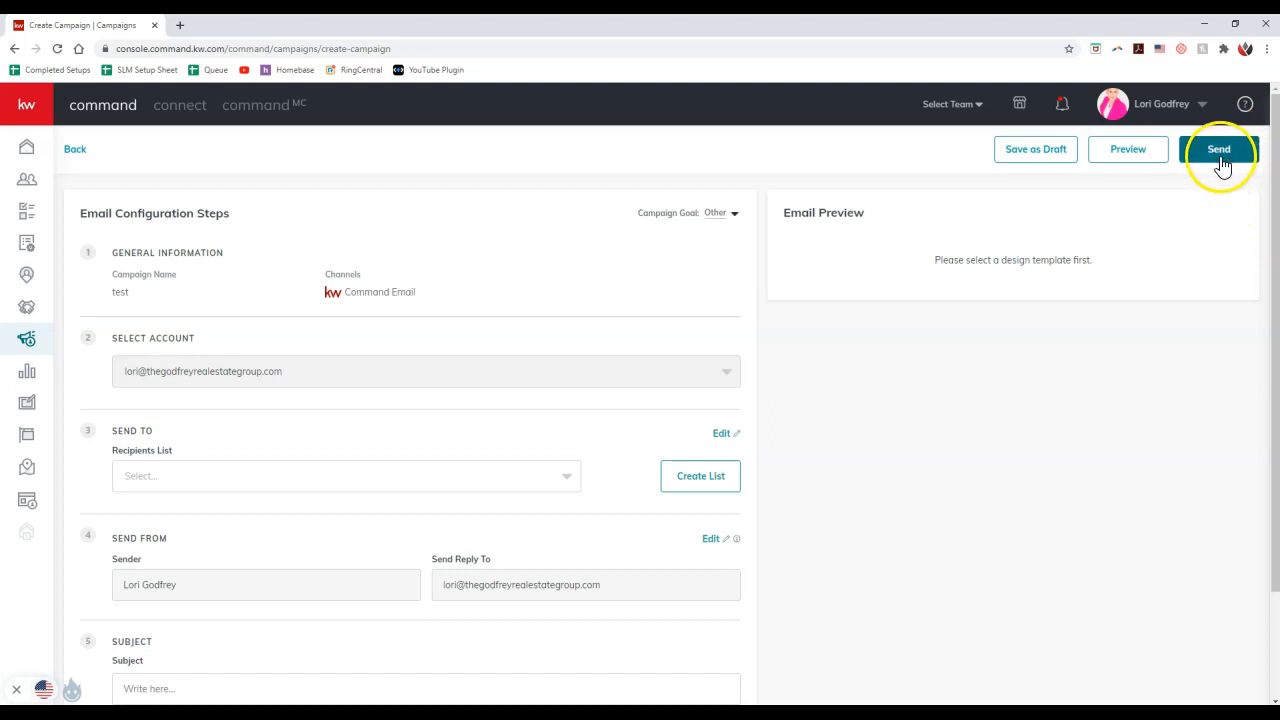
left_click(437, 289)
left_click_drag(437, 289, 314, 294)
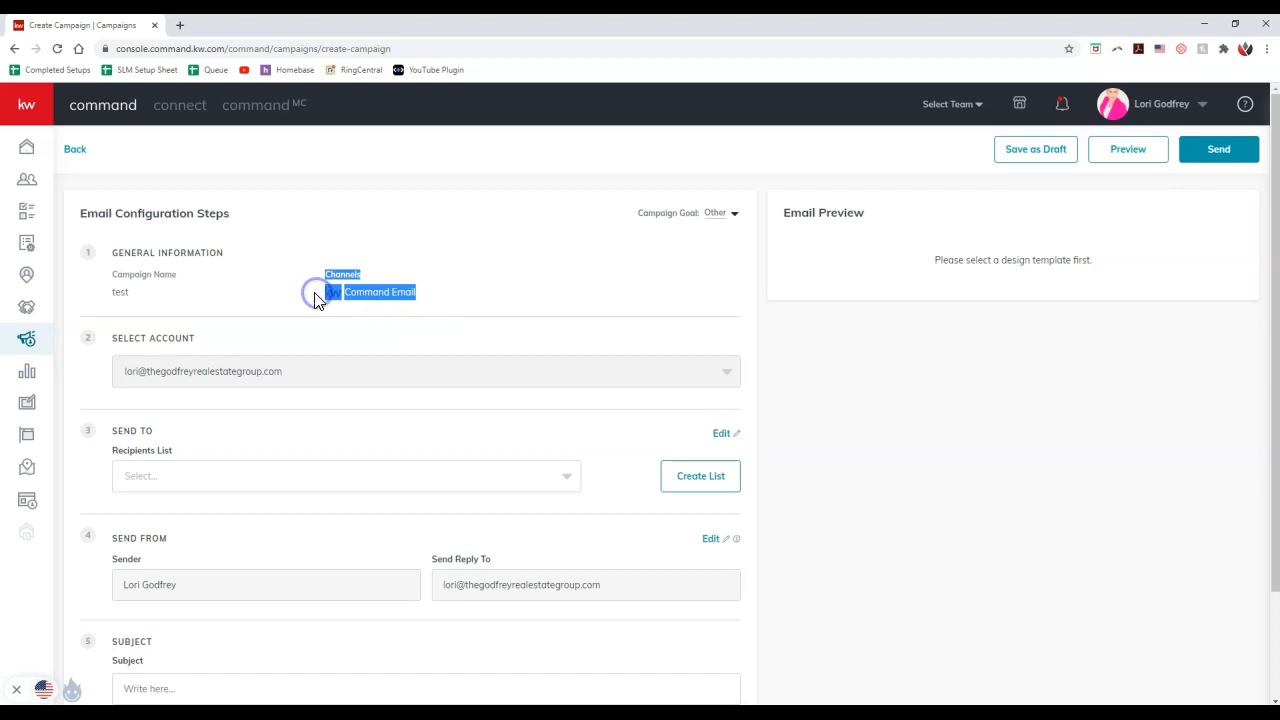
left_click(309, 300)
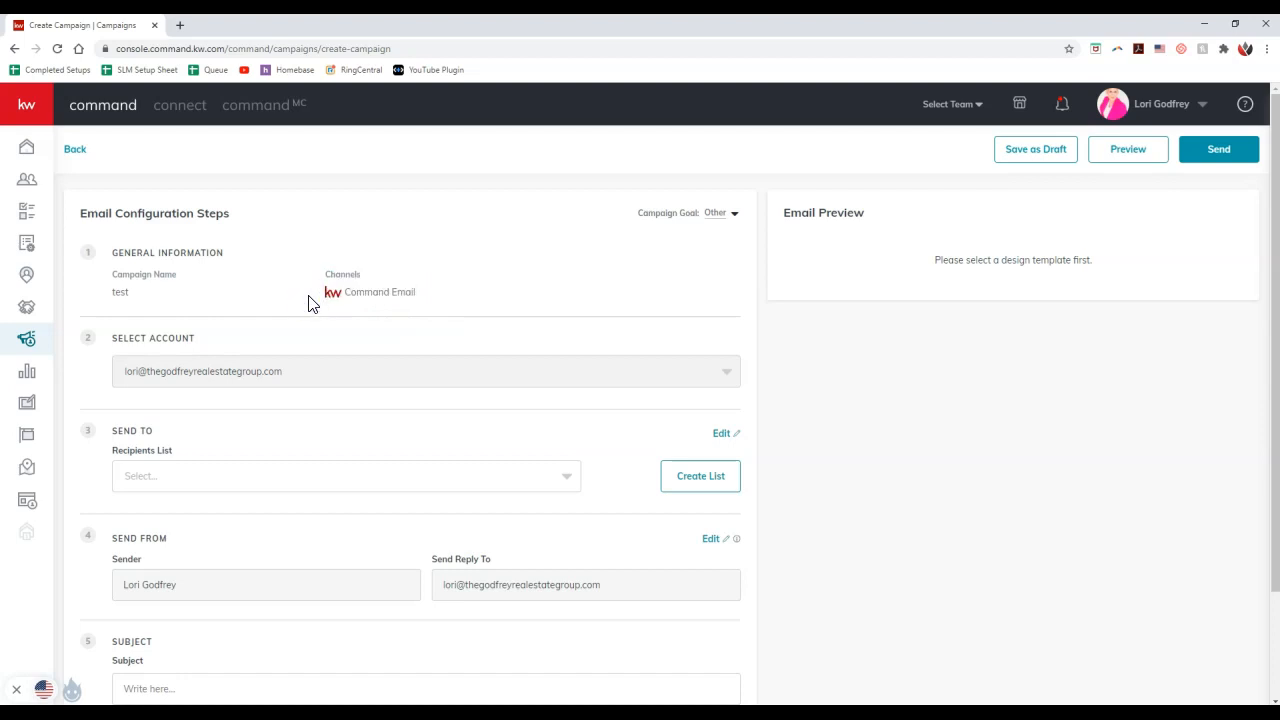